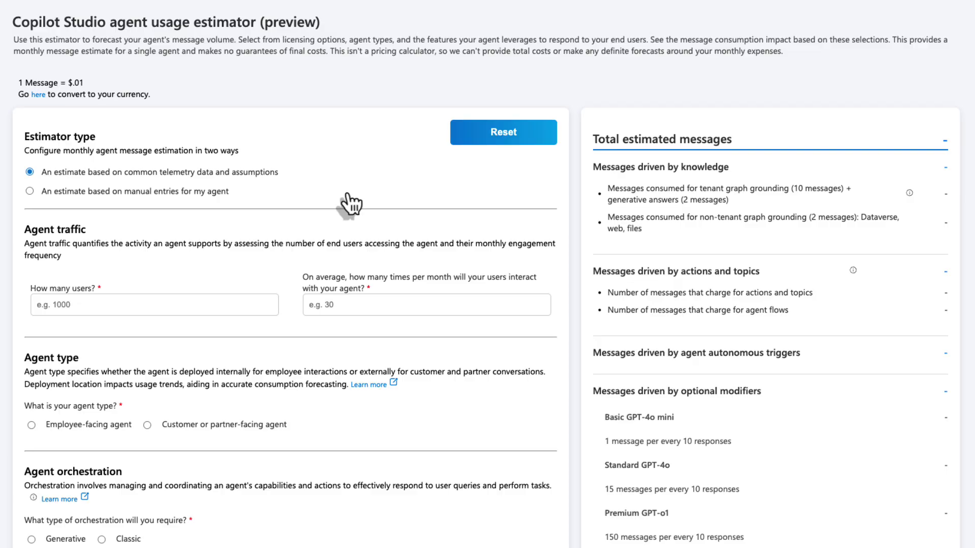
- Switch the estimator from manual entries to estimating from agent details
{"action": "left_click", "coordinate": [30, 192]}
{"action": "scroll", "coordinate": [370, 365], "scroll_direction": "down", "scroll_amount": 5}
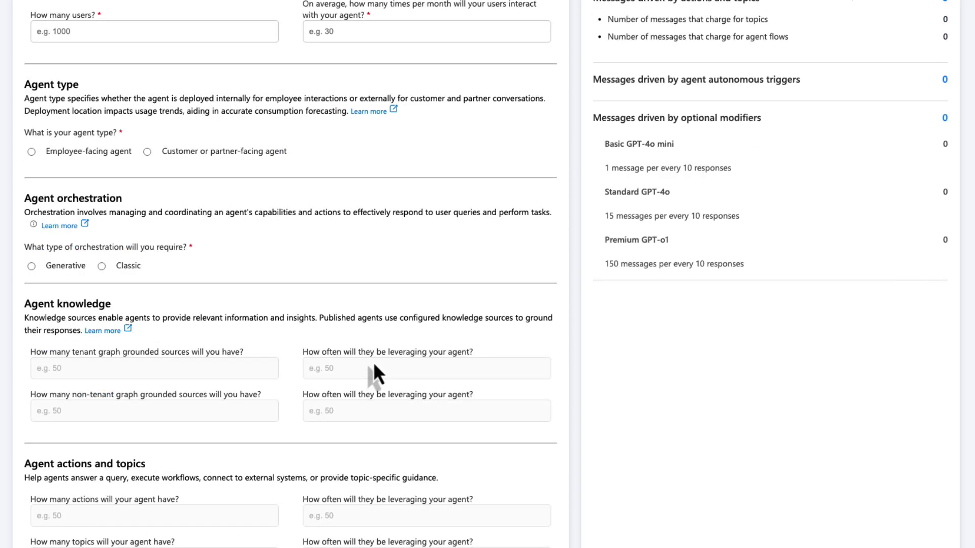
{"action": "scroll", "coordinate": [374, 365], "scroll_direction": "down", "scroll_amount": 2}
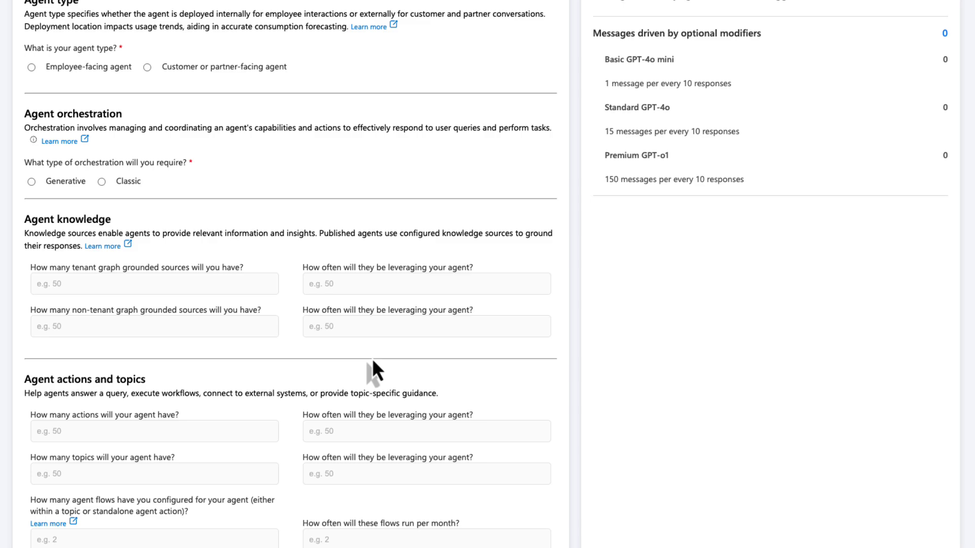
{"action": "scroll", "coordinate": [374, 359], "scroll_direction": "down", "scroll_amount": 6}
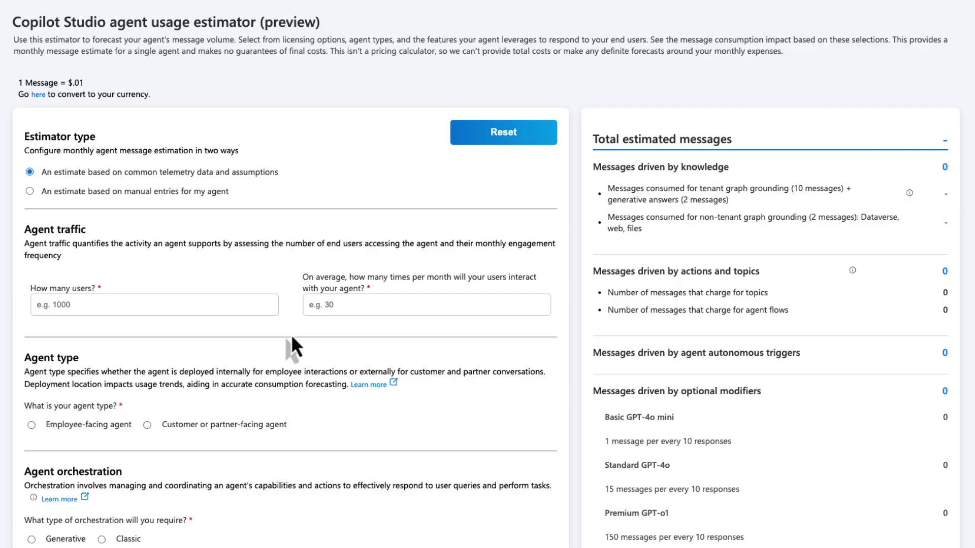
- Set agent traffic to 500 users interacting 10 times a month
{"action": "left_click", "coordinate": [182, 303]}
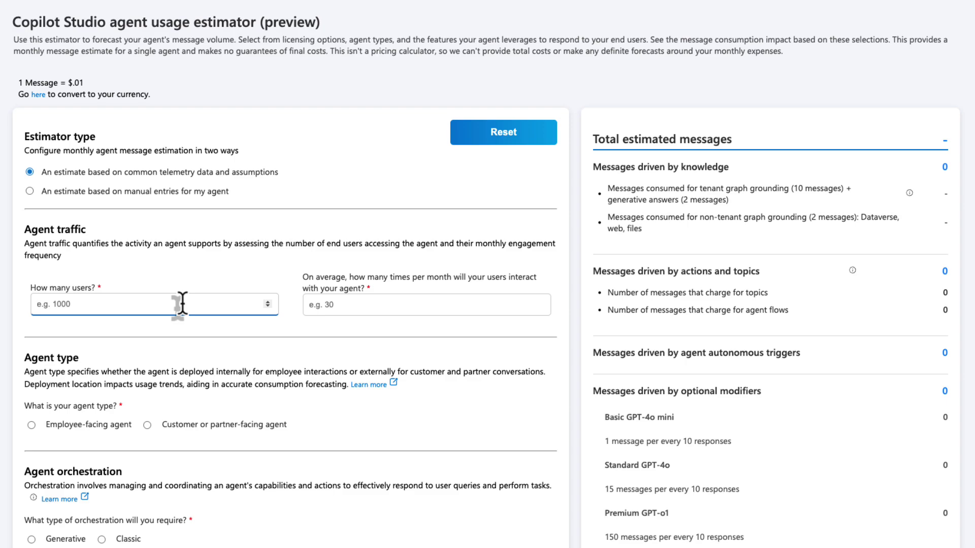
{"action": "type", "text": "500"}
{"action": "left_click", "coordinate": [351, 307]}
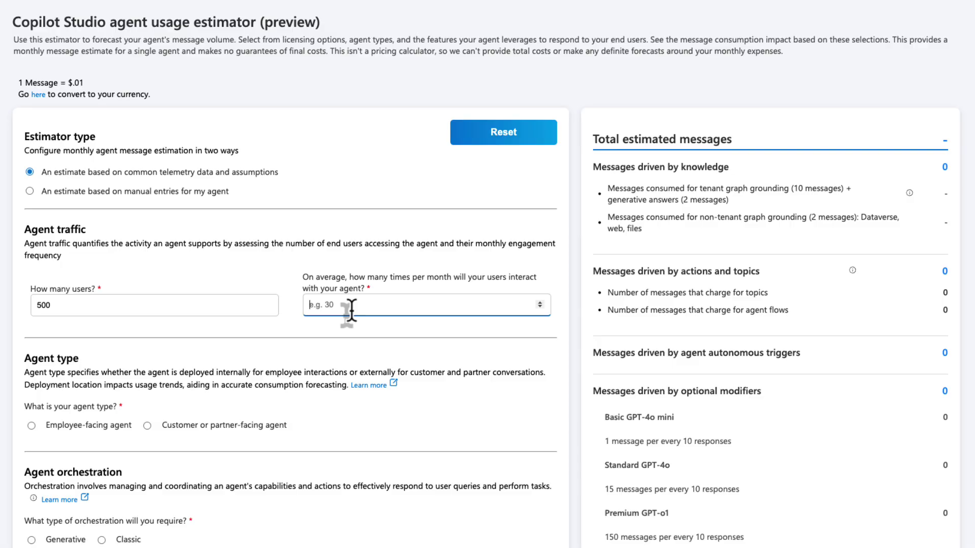
{"action": "type", "text": "10"}
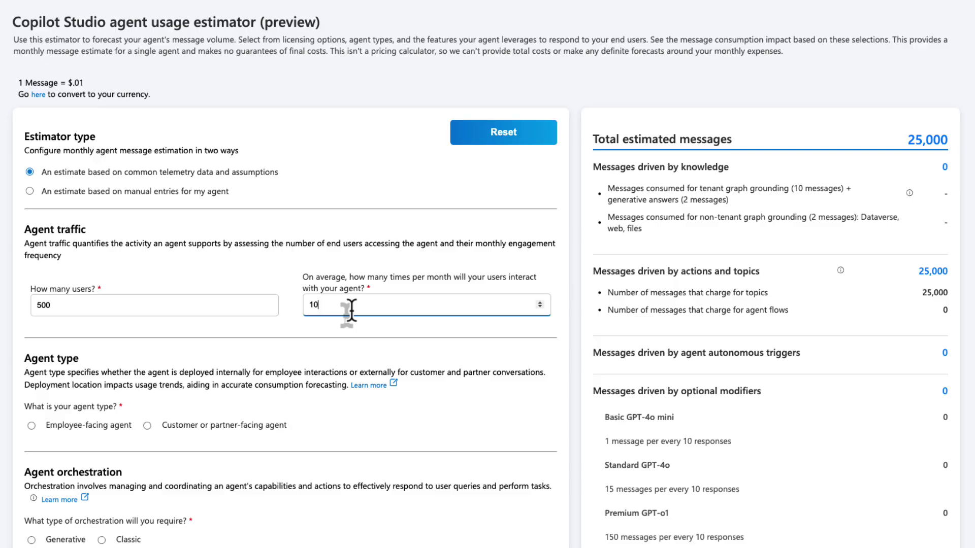
{"action": "scroll", "coordinate": [362, 373], "scroll_direction": "down", "scroll_amount": 2}
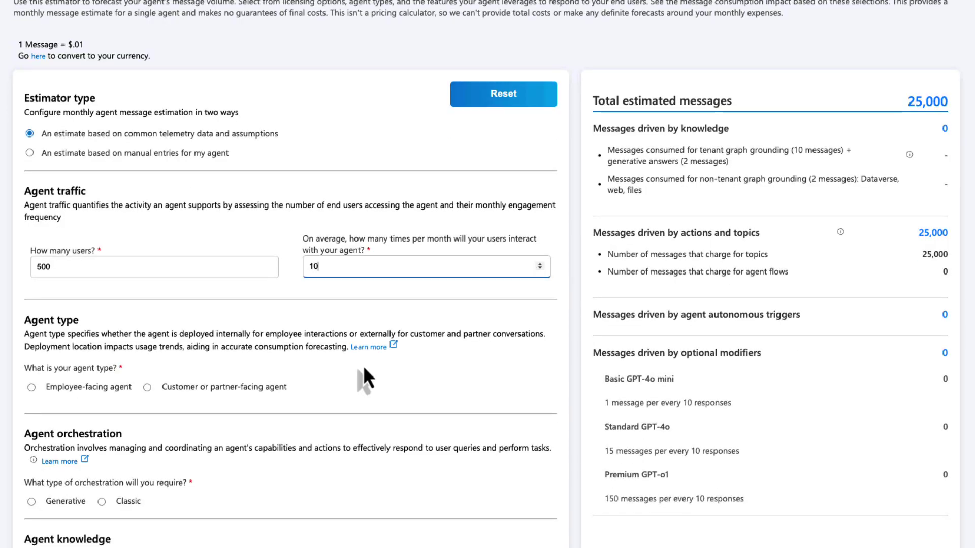
- Mark the agent as employee-facing, with 250 users holding M365 Copilot licenses
{"action": "scroll", "coordinate": [365, 370], "scroll_direction": "down", "scroll_amount": 5}
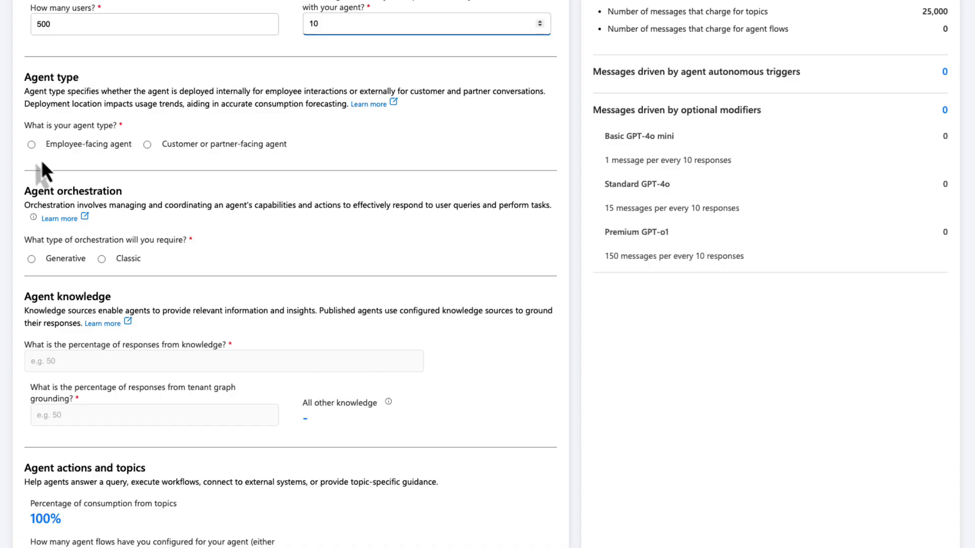
{"action": "left_click", "coordinate": [31, 145]}
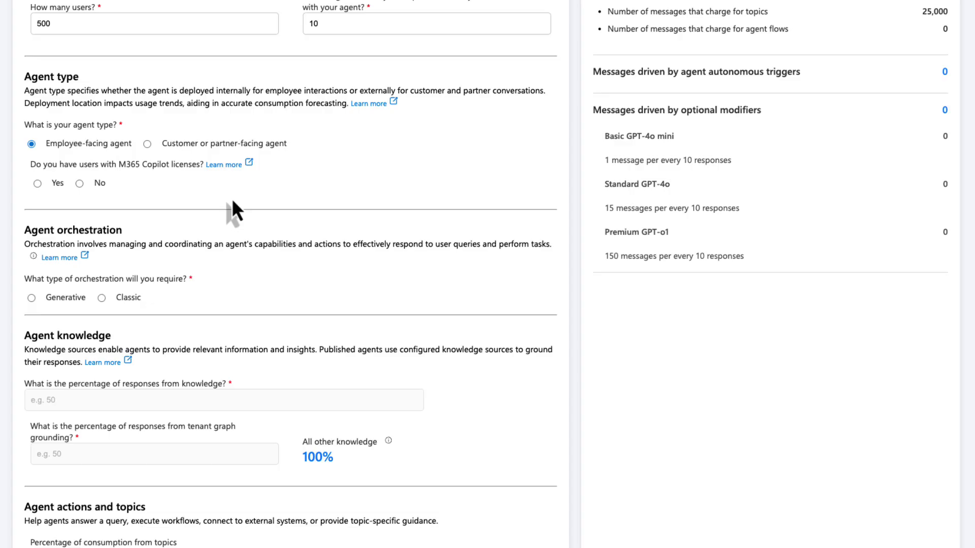
{"action": "scroll", "coordinate": [233, 203], "scroll_direction": "up", "scroll_amount": 3}
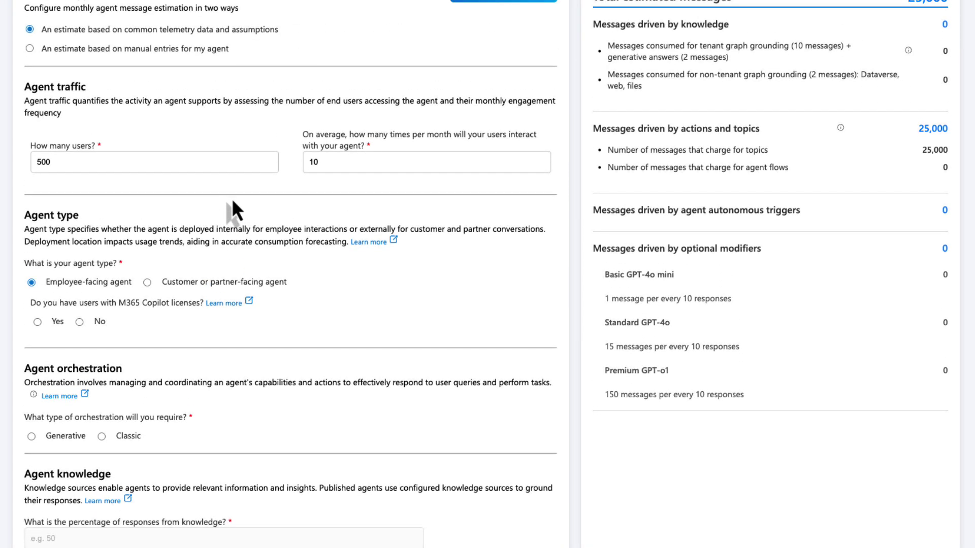
{"action": "scroll", "coordinate": [232, 209], "scroll_direction": "up", "scroll_amount": 1}
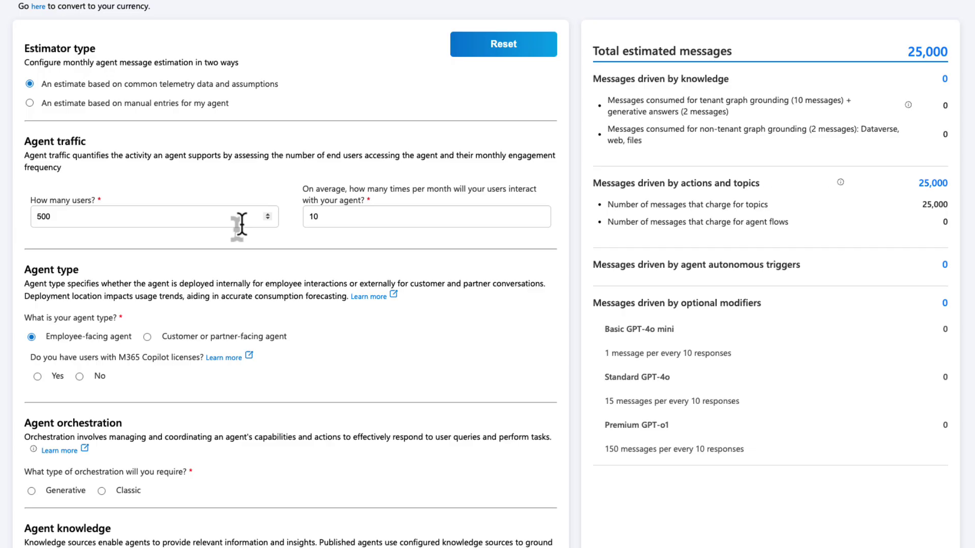
{"action": "left_click", "coordinate": [38, 377]}
{"action": "left_click", "coordinate": [409, 380]}
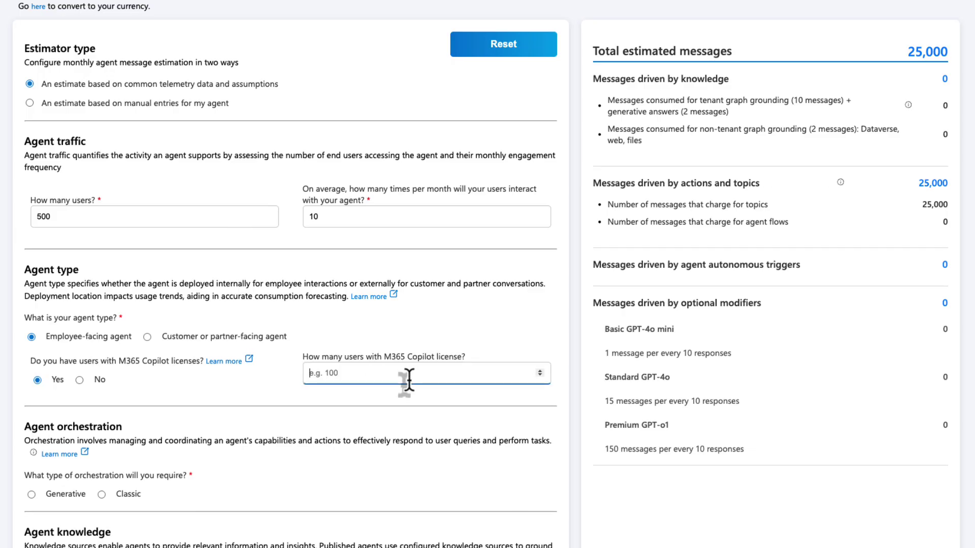
{"action": "type", "text": "250"}
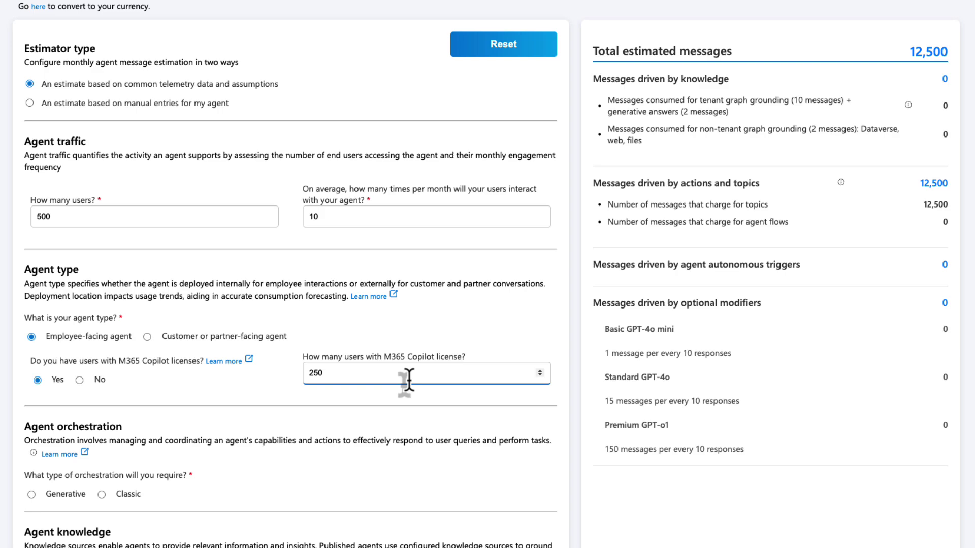
{"action": "left_click", "coordinate": [294, 400]}
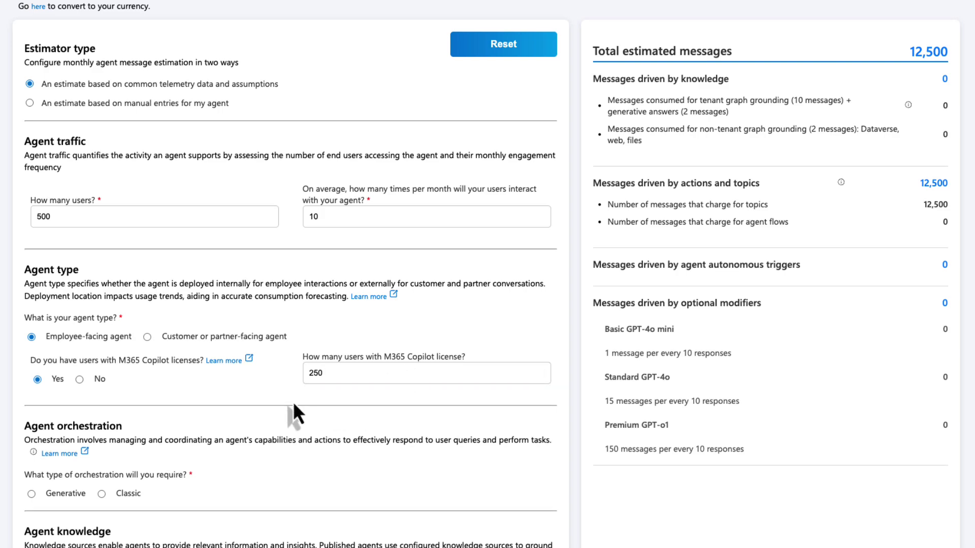
- Set Agent orchestration to Generative, enabling the knowledge percentage fields
{"action": "scroll", "coordinate": [294, 404], "scroll_direction": "down", "scroll_amount": 6}
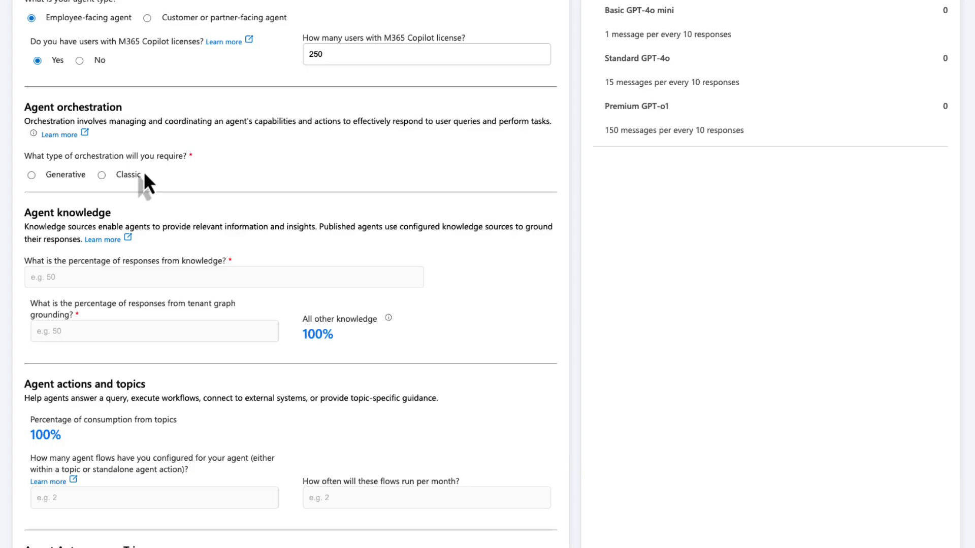
{"action": "left_click", "coordinate": [32, 175]}
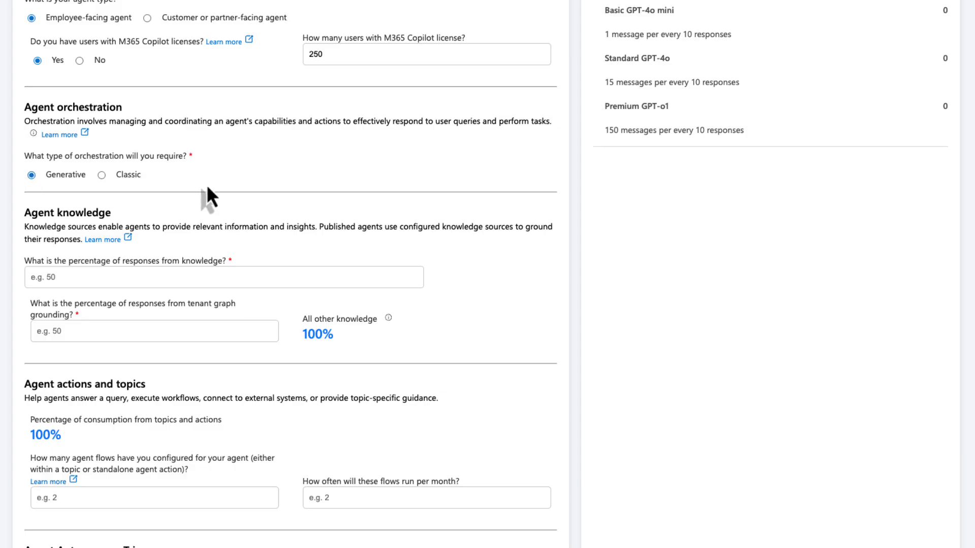
{"action": "left_click", "coordinate": [291, 279]}
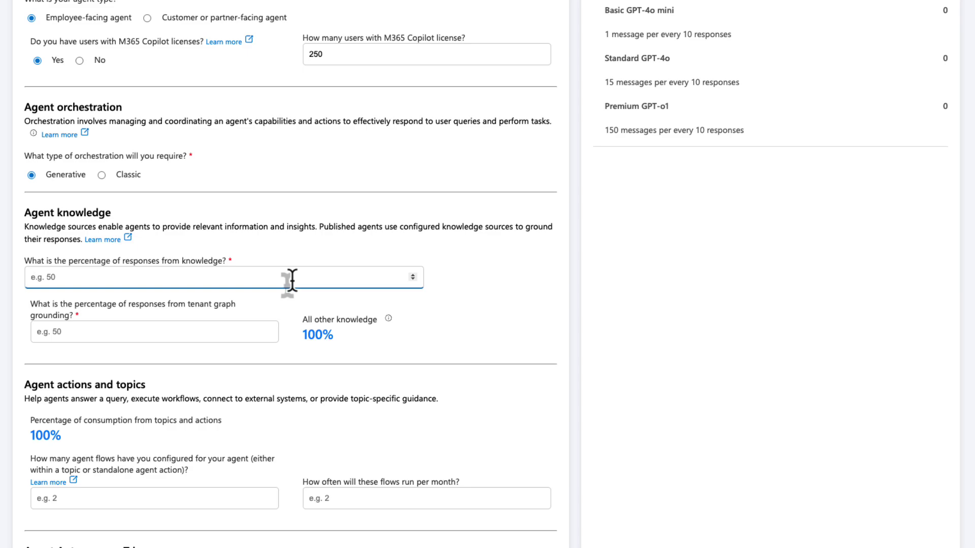
- Enter 60% for knowledge responses and 40 in the tenant graph grounding field
{"action": "type", "text": "60"}
{"action": "left_click", "coordinate": [222, 333]}
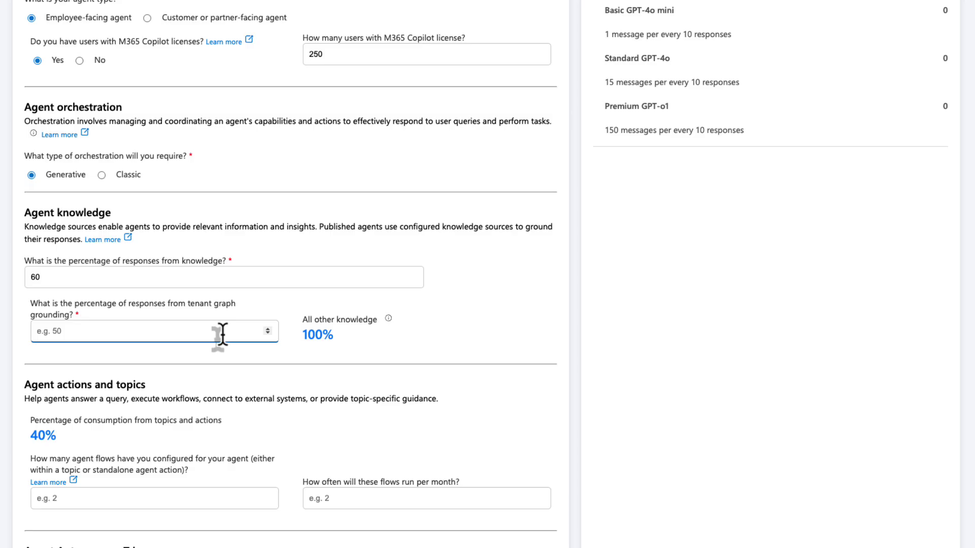
{"action": "type", "text": "40"}
{"action": "scroll", "coordinate": [223, 333], "scroll_direction": "down", "scroll_amount": 3}
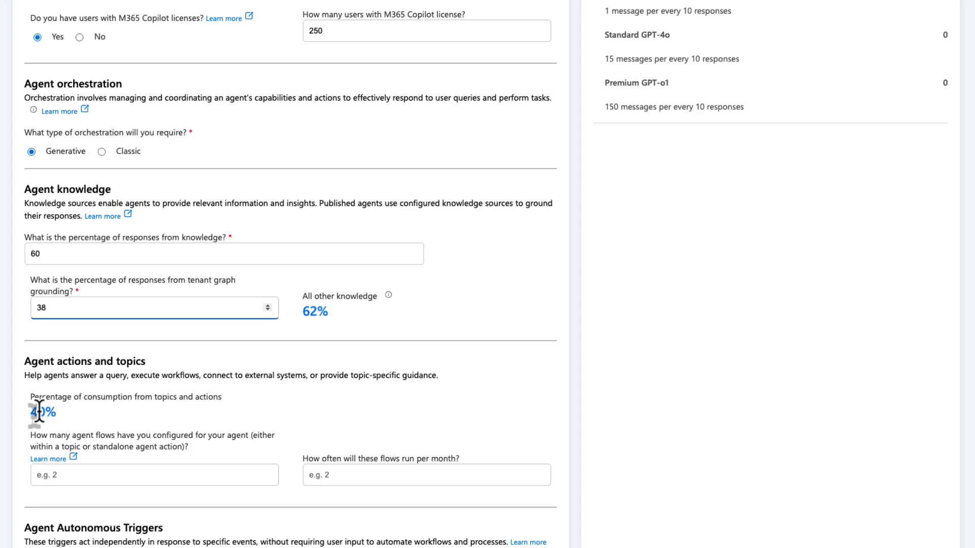
- Enter 2 agent flows running 5 times a month
{"action": "left_click", "coordinate": [188, 476]}
{"action": "scroll", "coordinate": [188, 477], "scroll_direction": "down", "scroll_amount": 3}
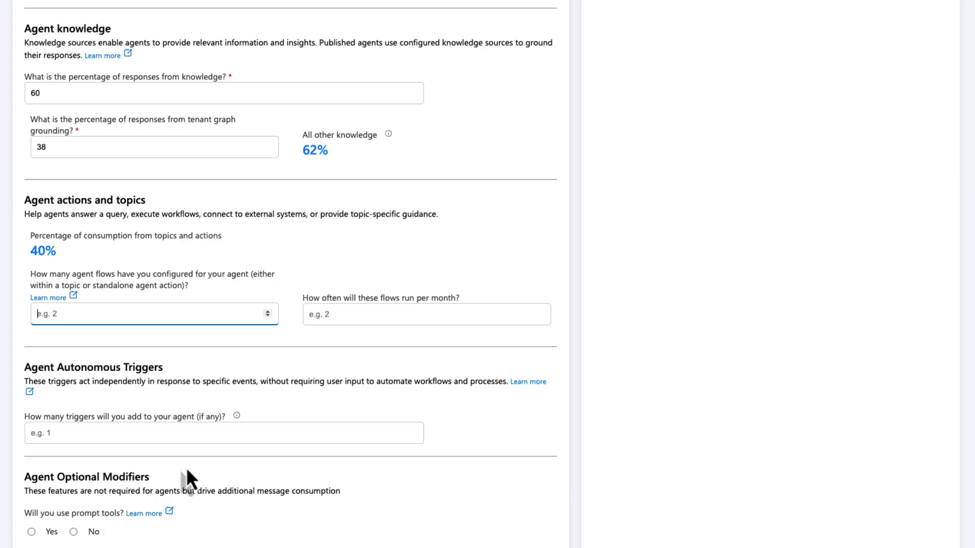
{"action": "type", "text": "2"}
{"action": "key", "text": "Tab"}
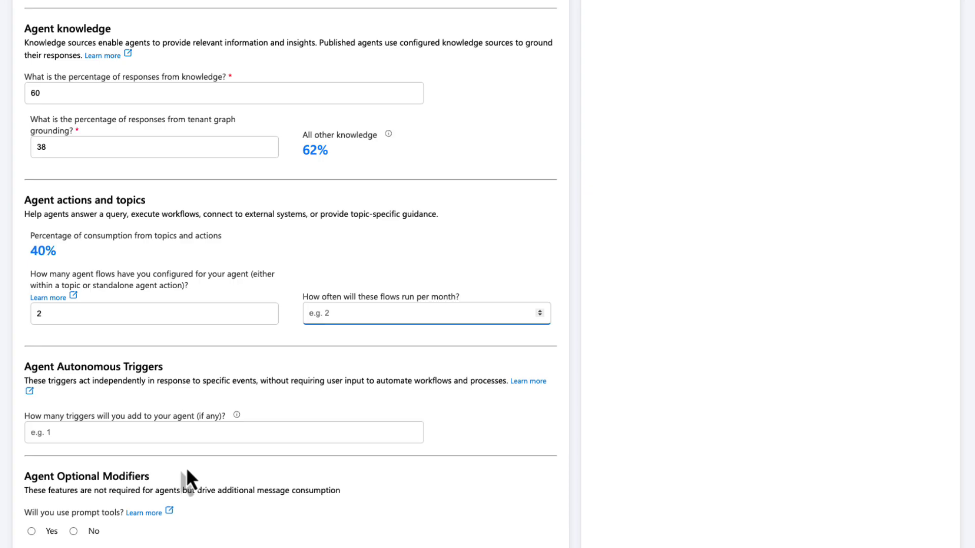
{"action": "type", "text": "5"}
{"action": "scroll", "coordinate": [187, 469], "scroll_direction": "down", "scroll_amount": 2}
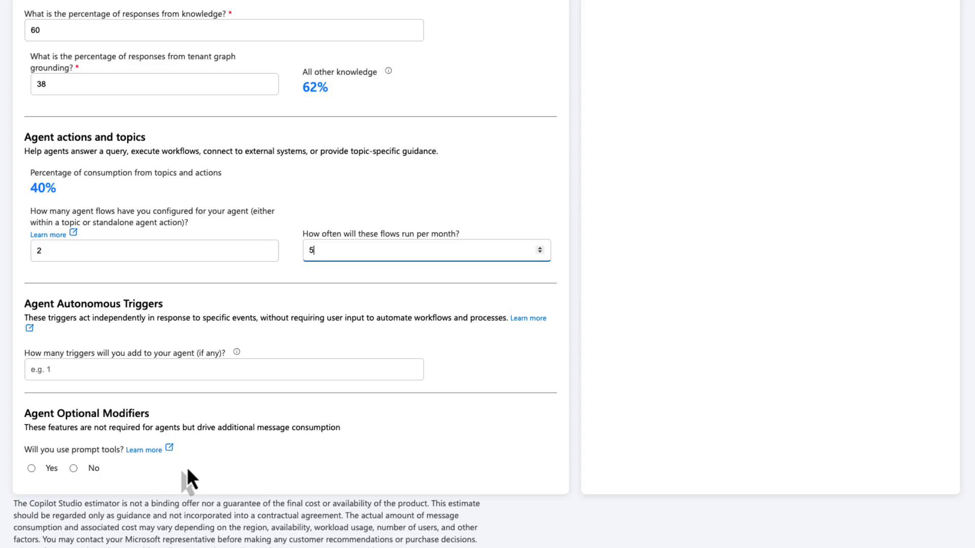
- Add one autonomous trigger occurring 8 times monthly with 1 agent action and 1 agent flow
{"action": "left_click", "coordinate": [303, 375]}
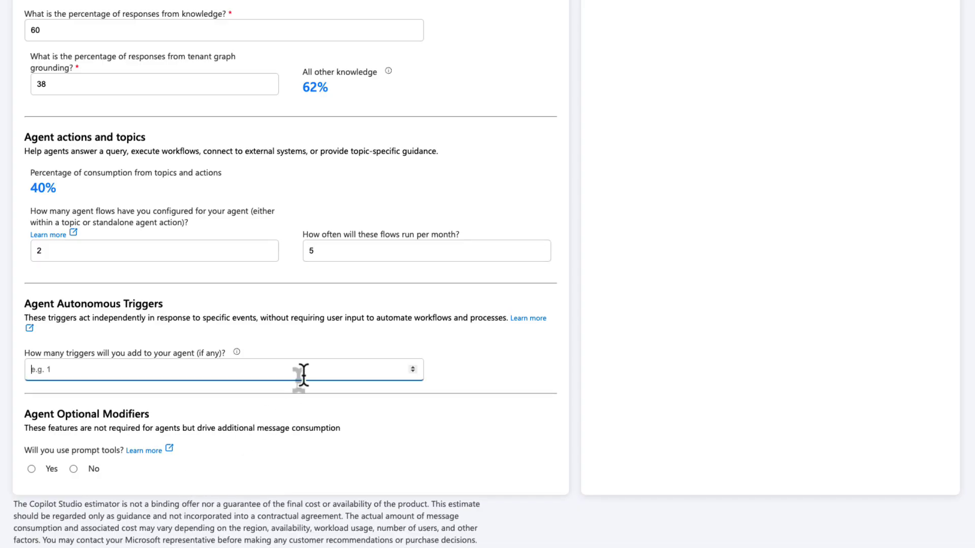
{"action": "type", "text": "1"}
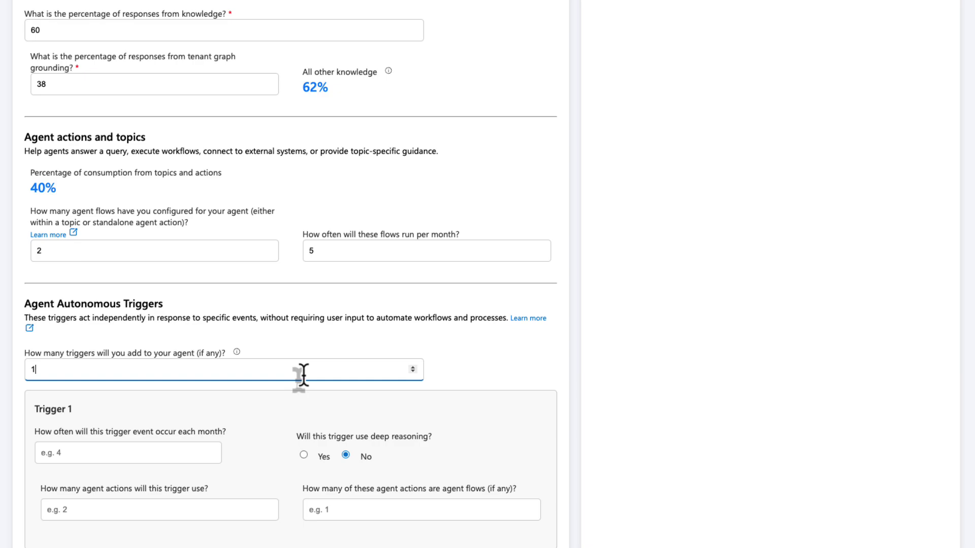
{"action": "left_click", "coordinate": [498, 441]}
{"action": "scroll", "coordinate": [499, 441], "scroll_direction": "down", "scroll_amount": 3}
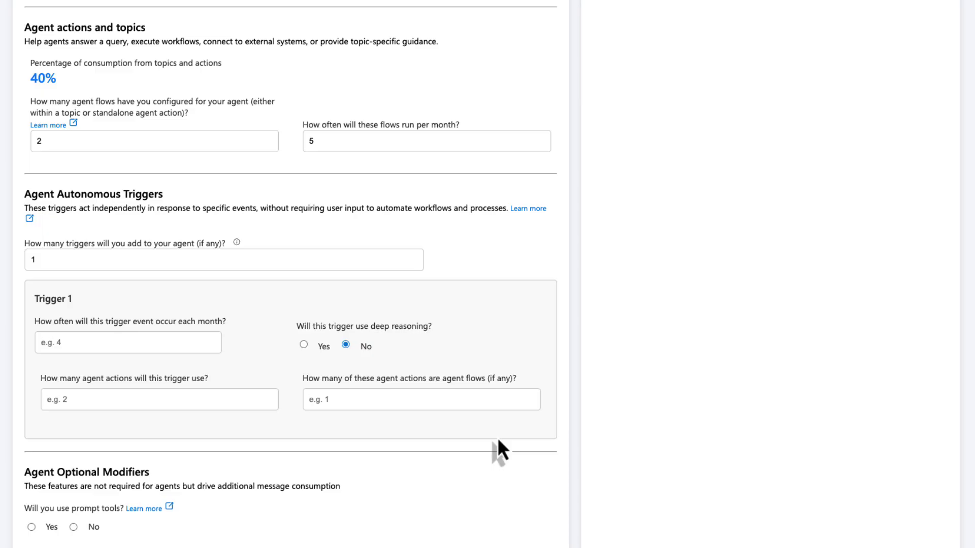
{"action": "left_click", "coordinate": [169, 339]}
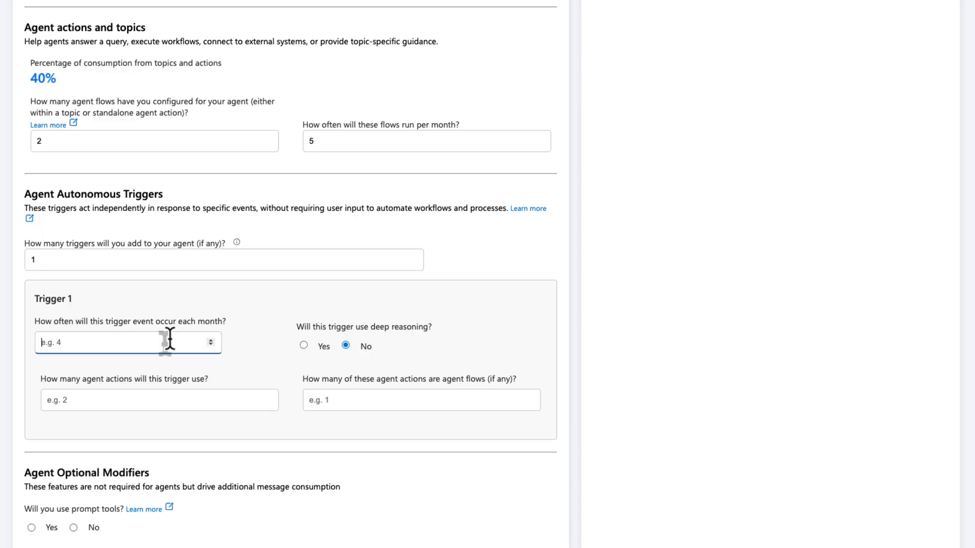
{"action": "type", "text": "8"}
{"action": "left_click", "coordinate": [158, 401]}
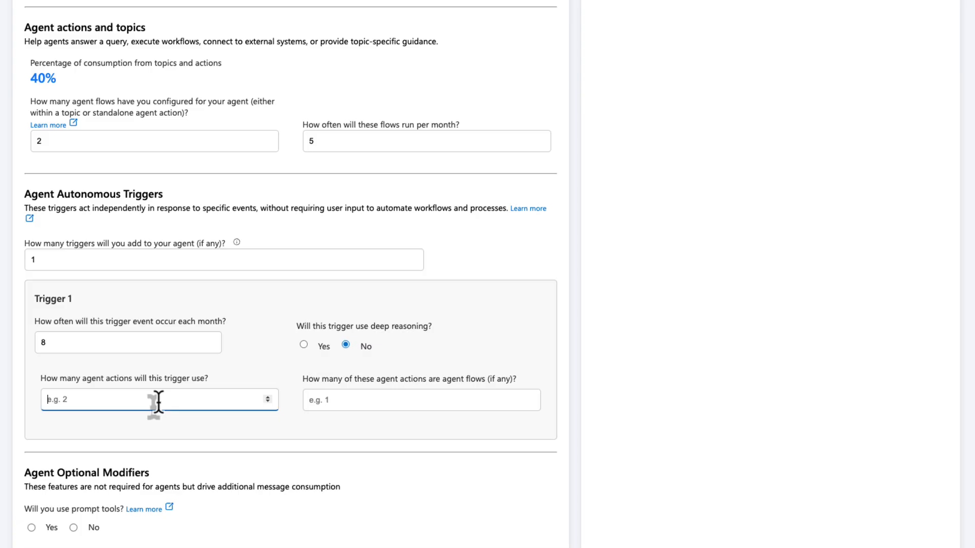
{"action": "type", "text": "1"}
{"action": "key", "text": "Tab"}
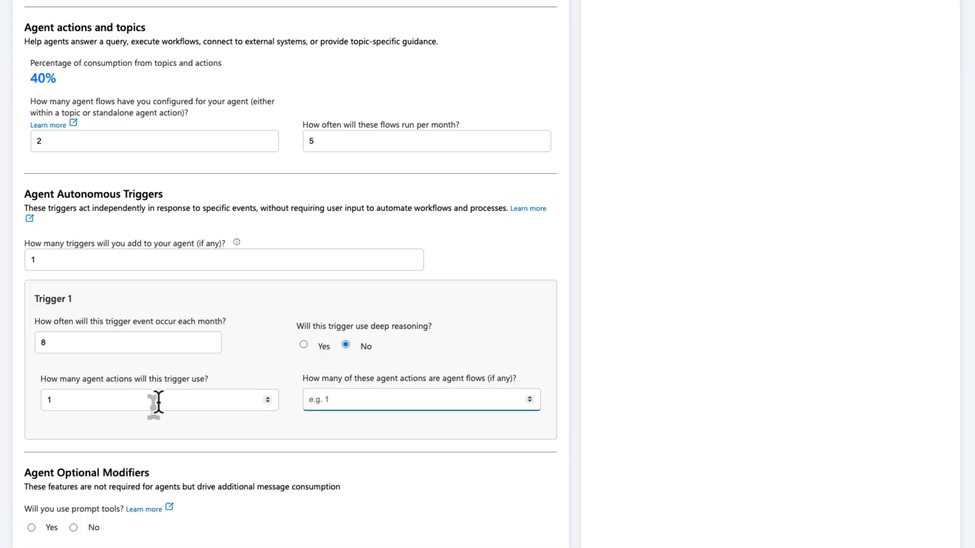
{"action": "type", "text": "1"}
{"action": "scroll", "coordinate": [147, 385], "scroll_direction": "down", "scroll_amount": 2}
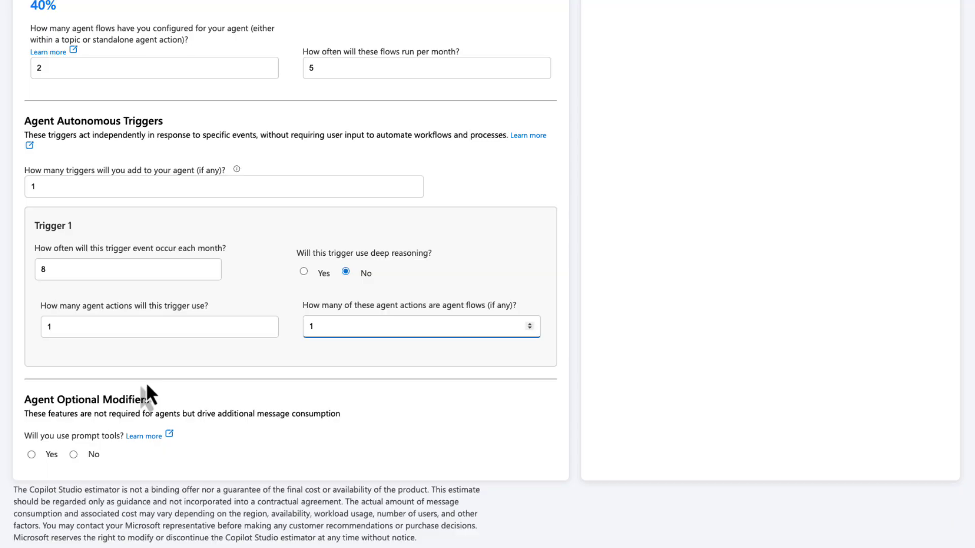
- Turn on prompt tools with 2 Standard prompts triggered 5 times each
{"action": "left_click", "coordinate": [32, 455]}
{"action": "scroll", "coordinate": [299, 418], "scroll_direction": "down", "scroll_amount": 3}
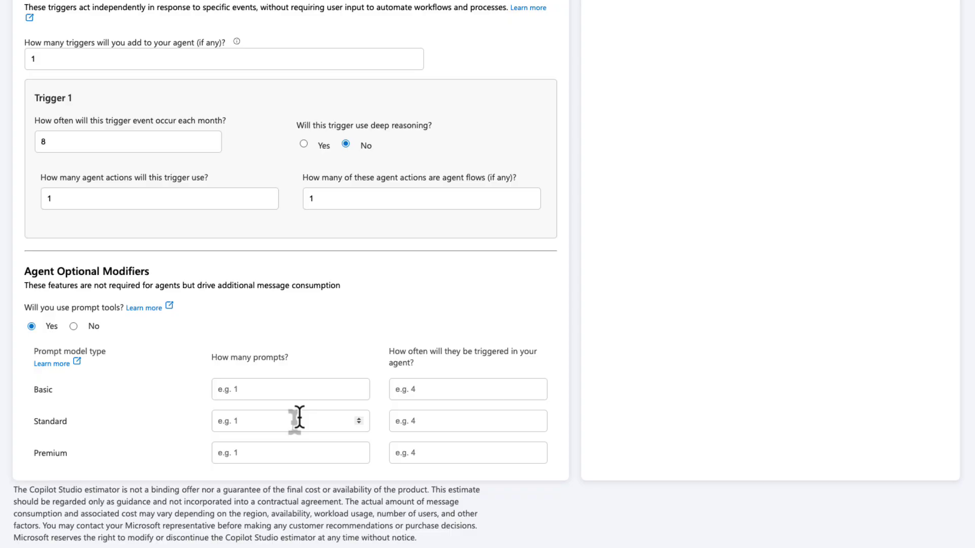
{"action": "left_click", "coordinate": [300, 417]}
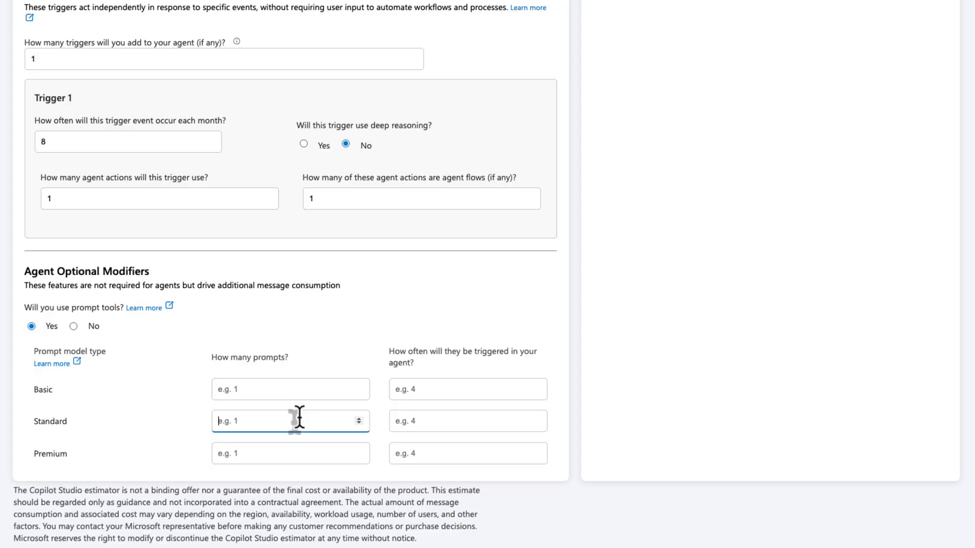
{"action": "type", "text": "2"}
{"action": "key", "text": "Tab"}
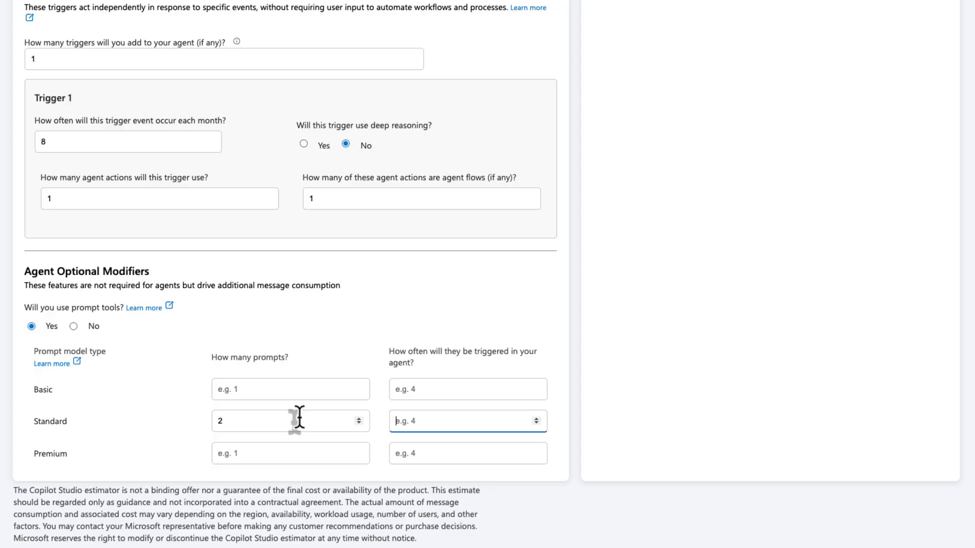
{"action": "type", "text": "5"}
{"action": "left_click", "coordinate": [419, 312]}
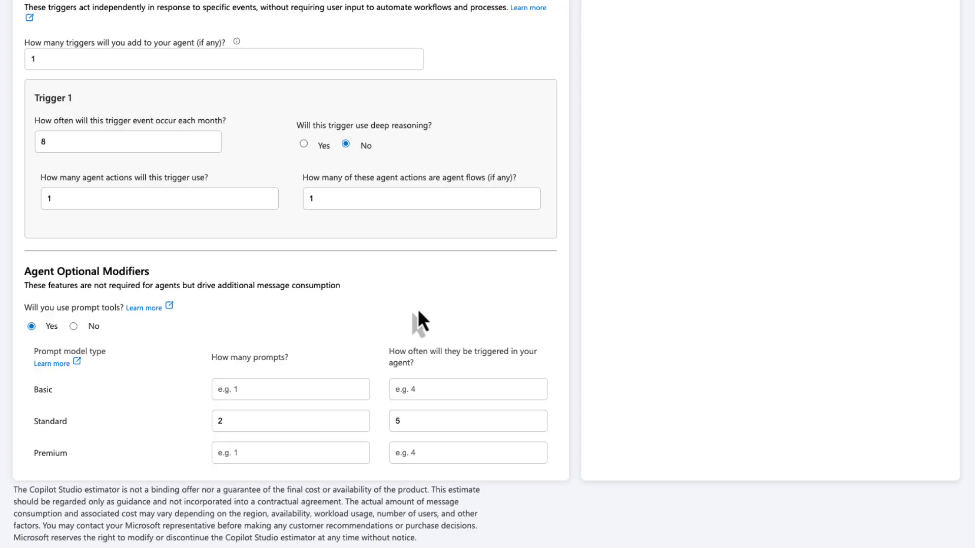
{"action": "scroll", "coordinate": [417, 309], "scroll_direction": "up", "scroll_amount": 20}
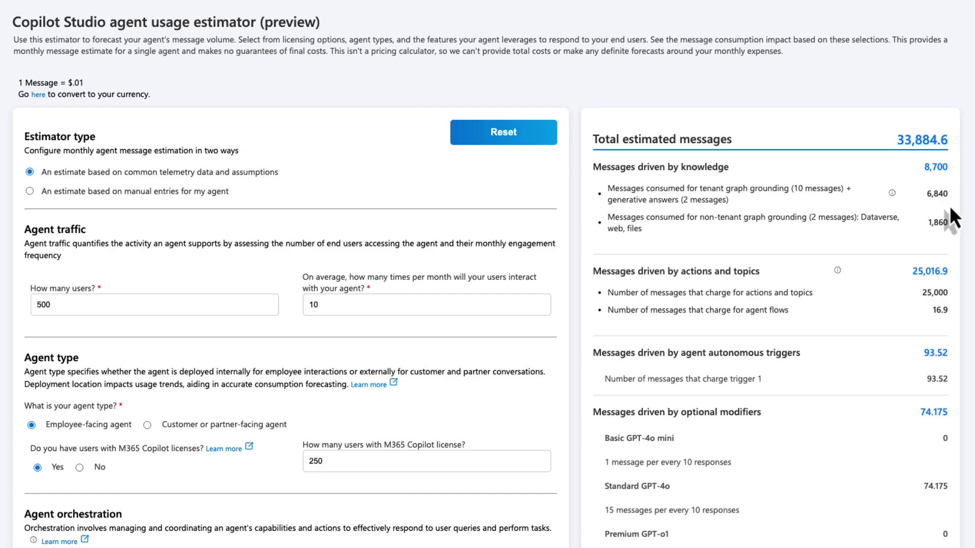
{"action": "scroll", "coordinate": [951, 209], "scroll_direction": "down", "scroll_amount": 1}
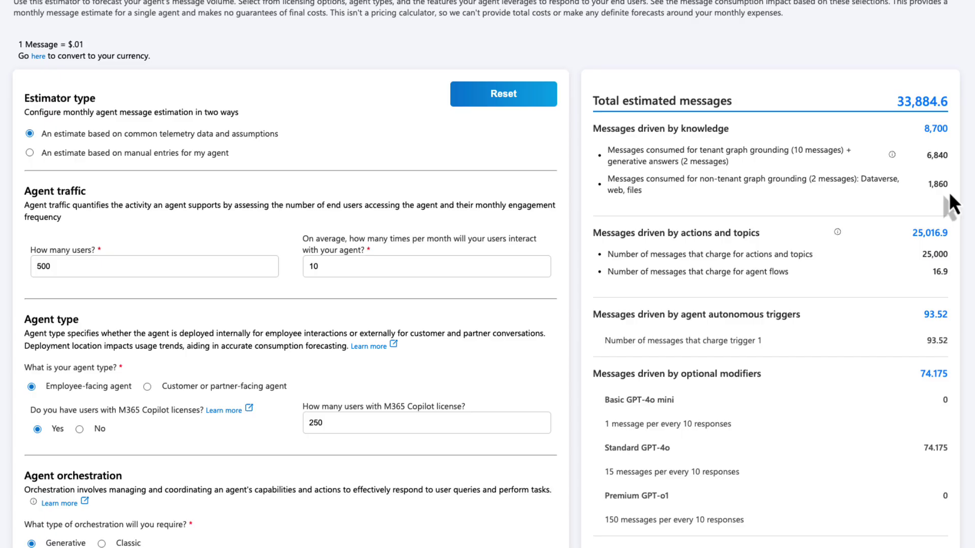
{"action": "scroll", "coordinate": [948, 191], "scroll_direction": "down", "scroll_amount": 1}
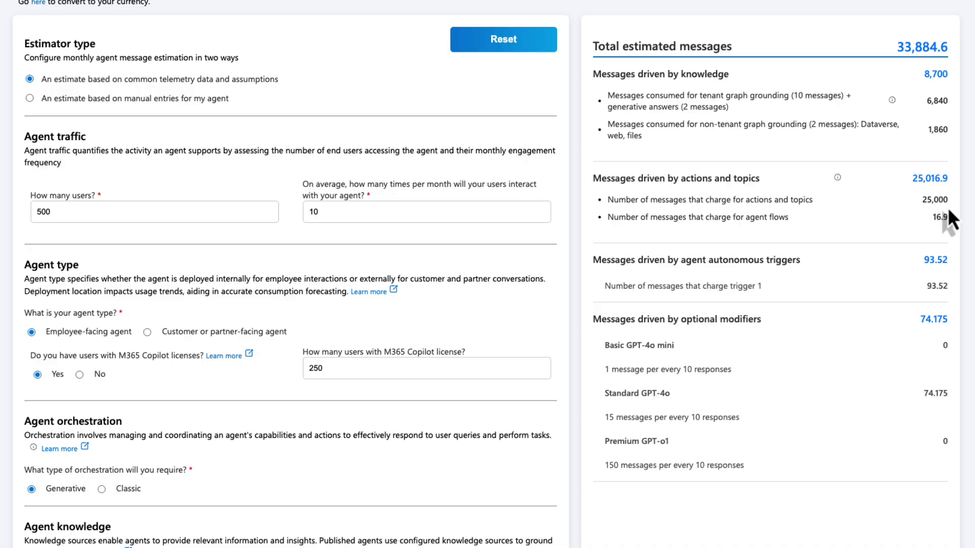
{"action": "scroll", "coordinate": [947, 213], "scroll_direction": "down", "scroll_amount": 1}
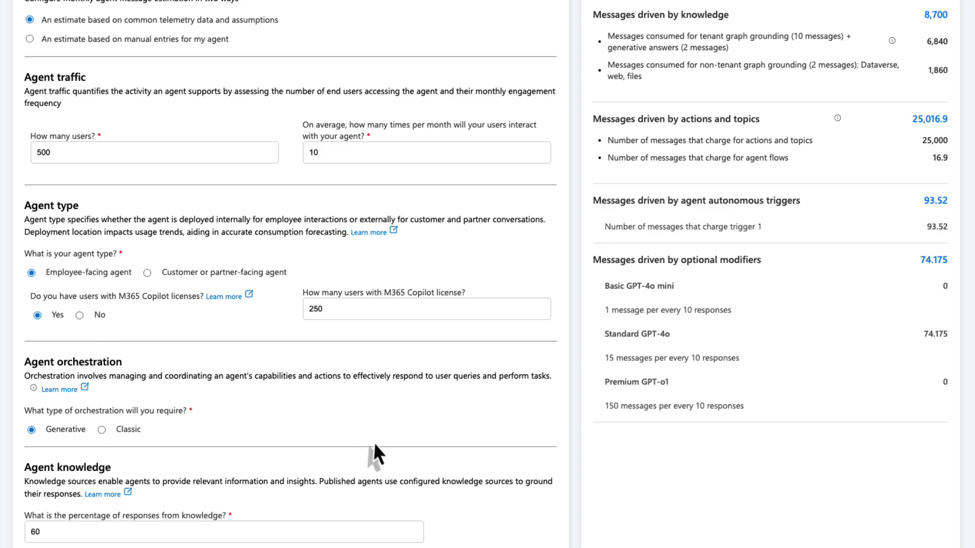
- Clear the Standard prompt count and frequency fields
{"action": "scroll", "coordinate": [373, 442], "scroll_direction": "down", "scroll_amount": 2}
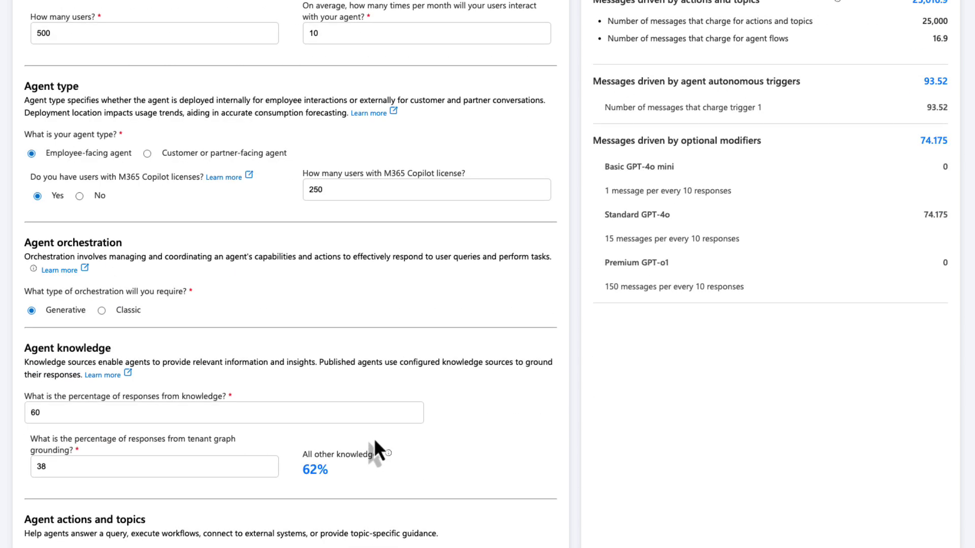
{"action": "scroll", "coordinate": [375, 443], "scroll_direction": "down", "scroll_amount": 6}
{"action": "scroll", "coordinate": [374, 451], "scroll_direction": "down", "scroll_amount": 6}
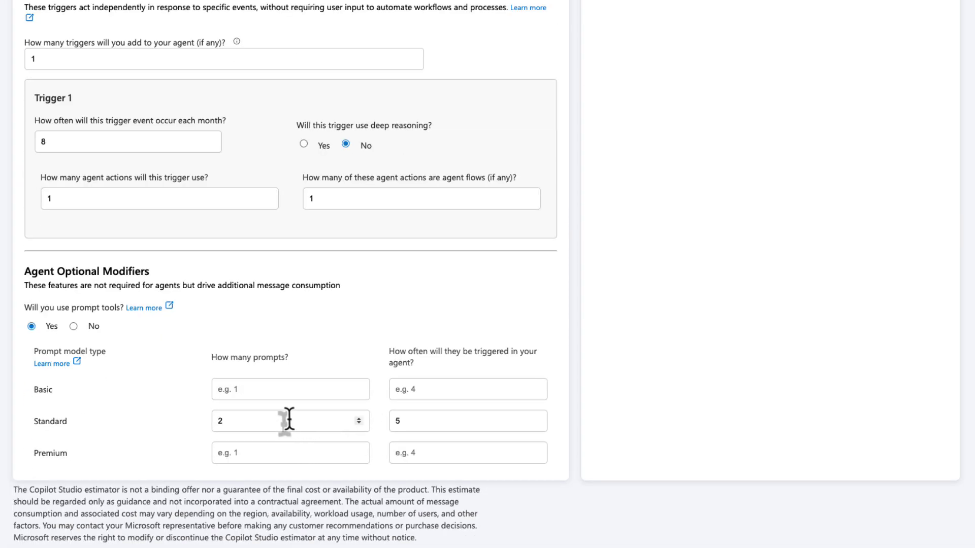
{"action": "left_click", "coordinate": [288, 420]}
{"action": "key", "text": "BackSpace"}
{"action": "key", "text": "Tab"}
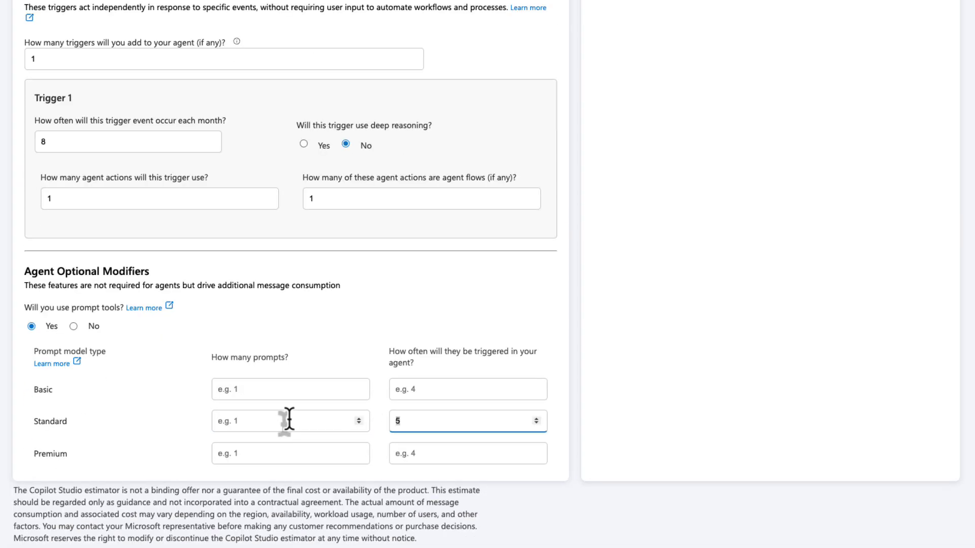
{"action": "key", "text": "BackSpace"}
- Enter 2 Basic prompts triggered 6 times each
{"action": "left_click", "coordinate": [315, 389]}
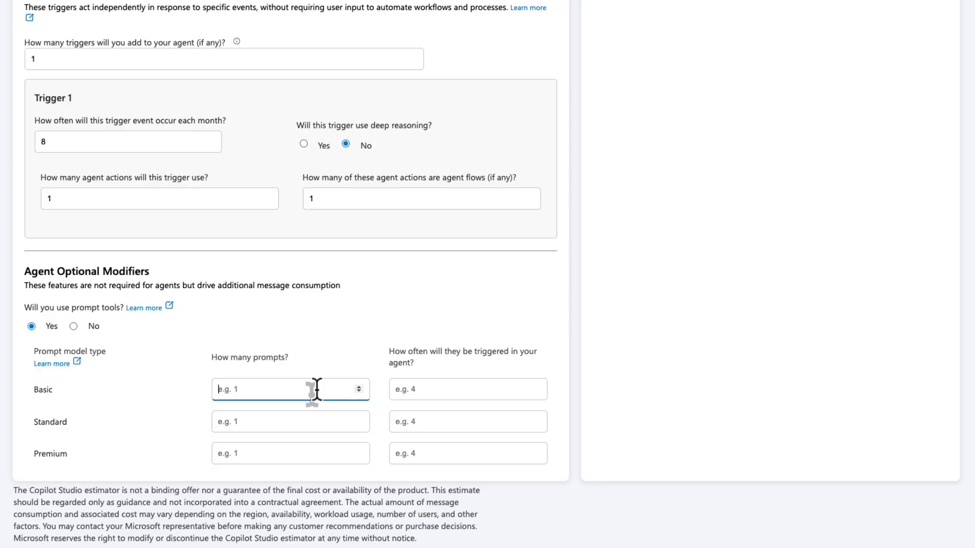
{"action": "type", "text": "2"}
{"action": "key", "text": "Tab"}
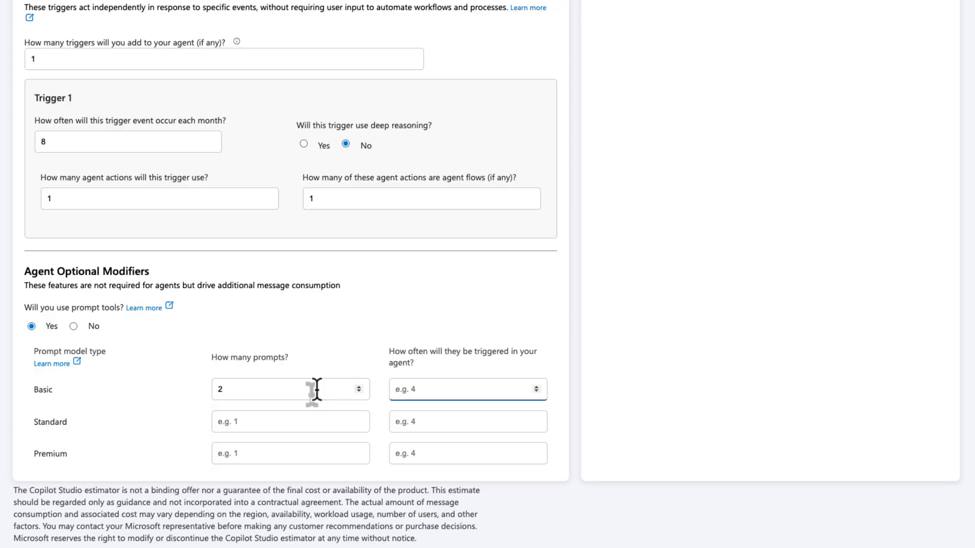
{"action": "type", "text": "6"}
{"action": "scroll", "coordinate": [813, 427], "scroll_direction": "up", "scroll_amount": 10}
{"action": "scroll", "coordinate": [854, 413], "scroll_direction": "up", "scroll_amount": 4}
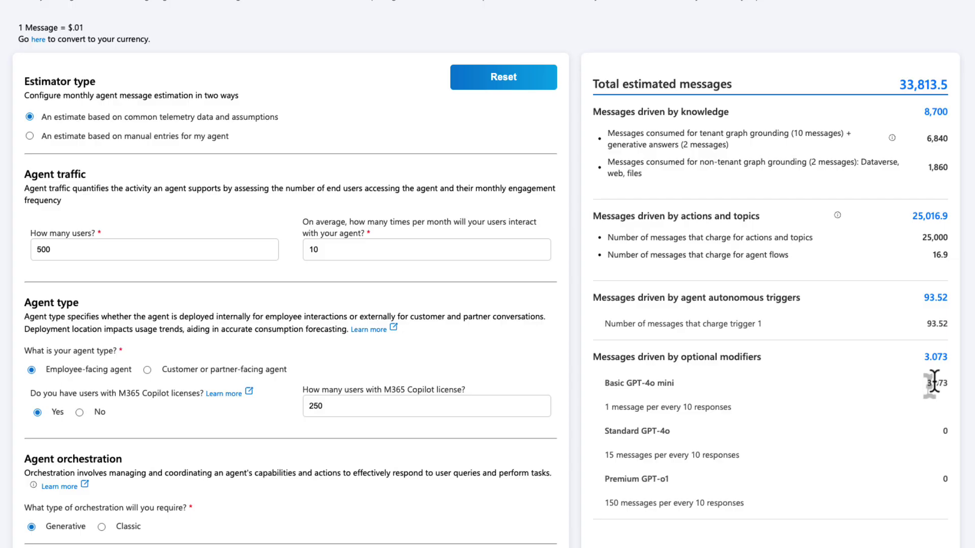
{"action": "scroll", "coordinate": [934, 383], "scroll_direction": "up", "scroll_amount": 1}
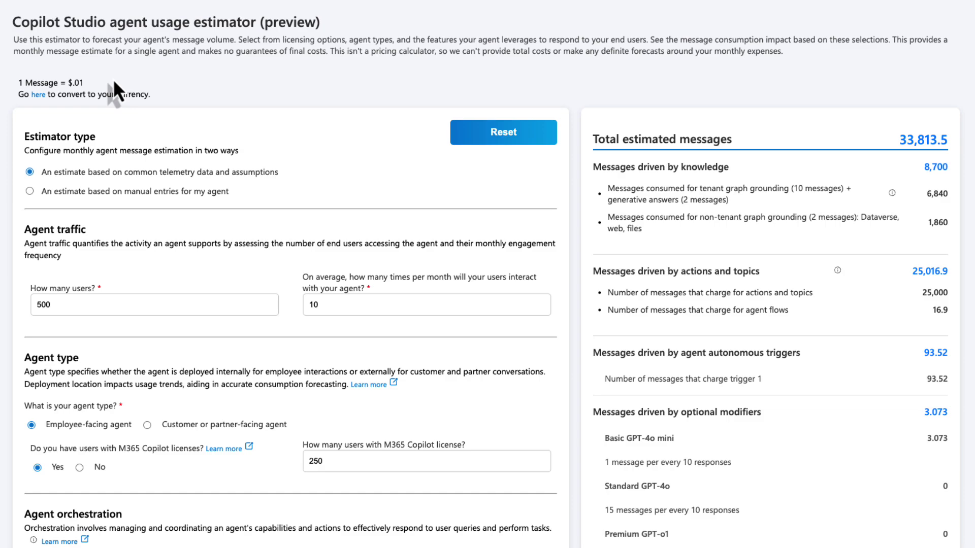
- Open the Calculator.net currency converter in a new tab, keep Euro as target, return to the estimator
{"action": "right_click", "coordinate": [40, 96]}
{"action": "left_click", "coordinate": [66, 104]}
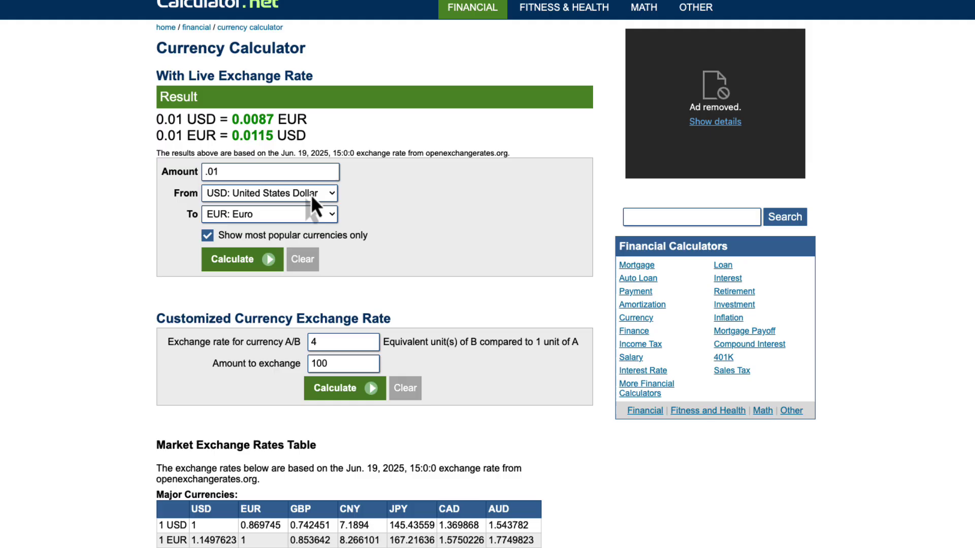
{"action": "left_click", "coordinate": [297, 216]}
{"action": "left_click", "coordinate": [478, 250]}
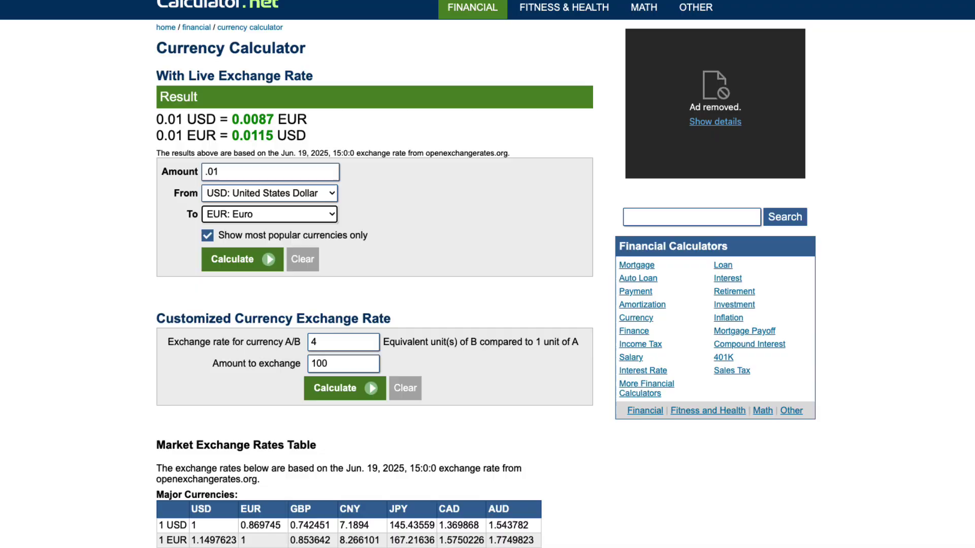
{"action": "key", "text": "ctrl+w"}
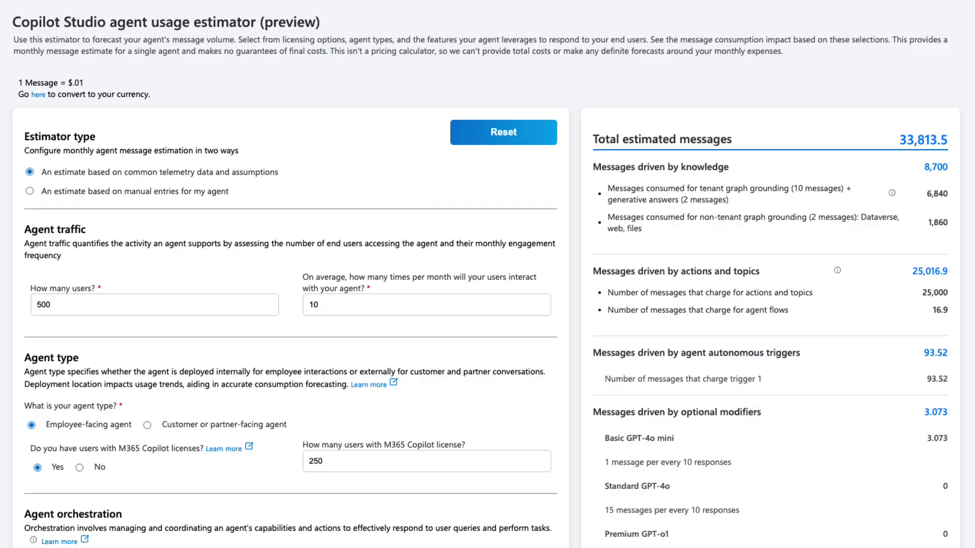